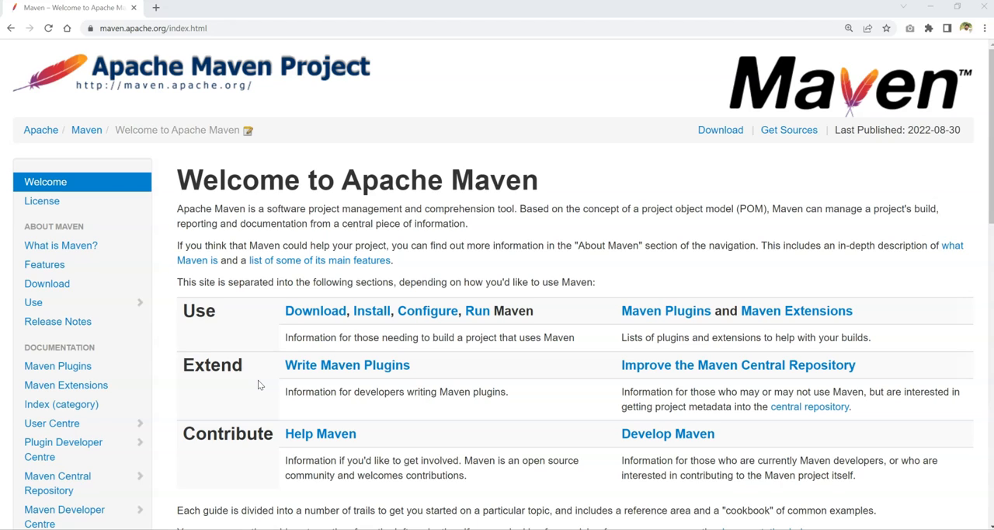
# Download the Maven 3.8.6 binary zip archive, apache-maven-3.8.6-bin.zip, and save it in the Documents folder.
pyautogui.moveTo(639, 208); pyautogui.dragTo(765, 214)
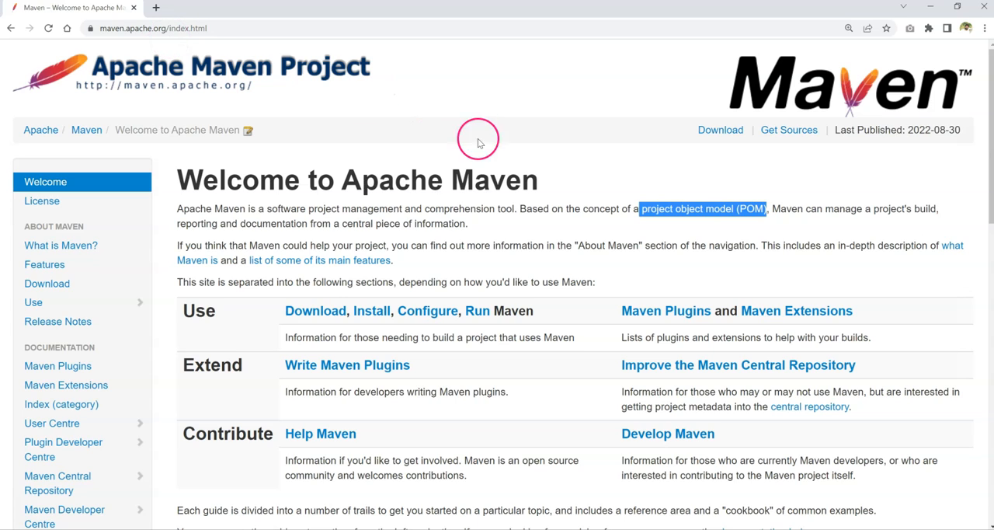
pyautogui.click(330, 315)
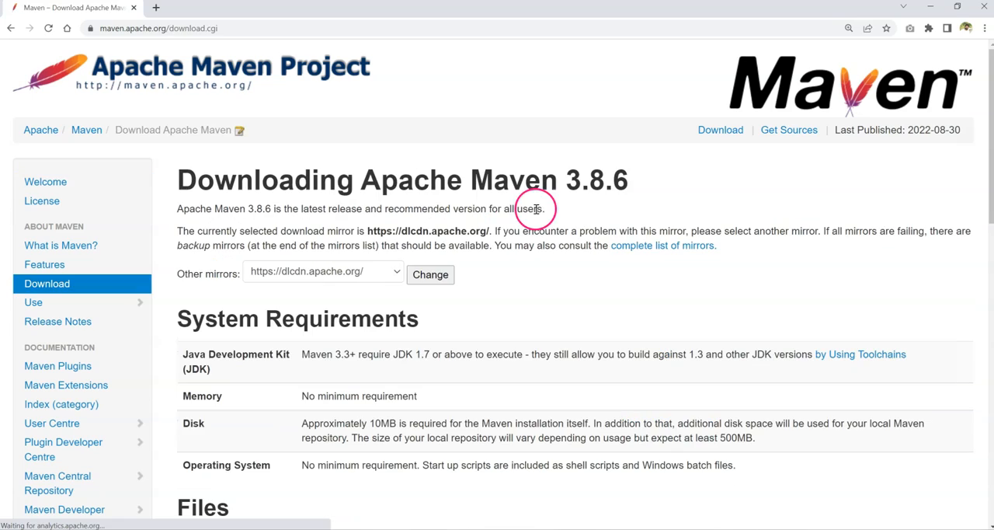
pyautogui.scroll(-3, 476, 244)
pyautogui.scroll(-2, 522, 270)
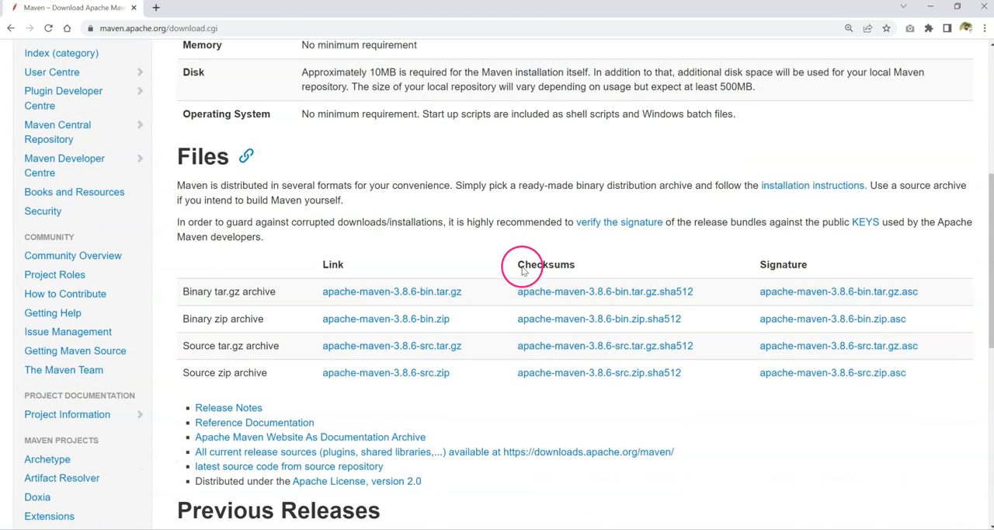
pyautogui.scroll(-1, 522, 268)
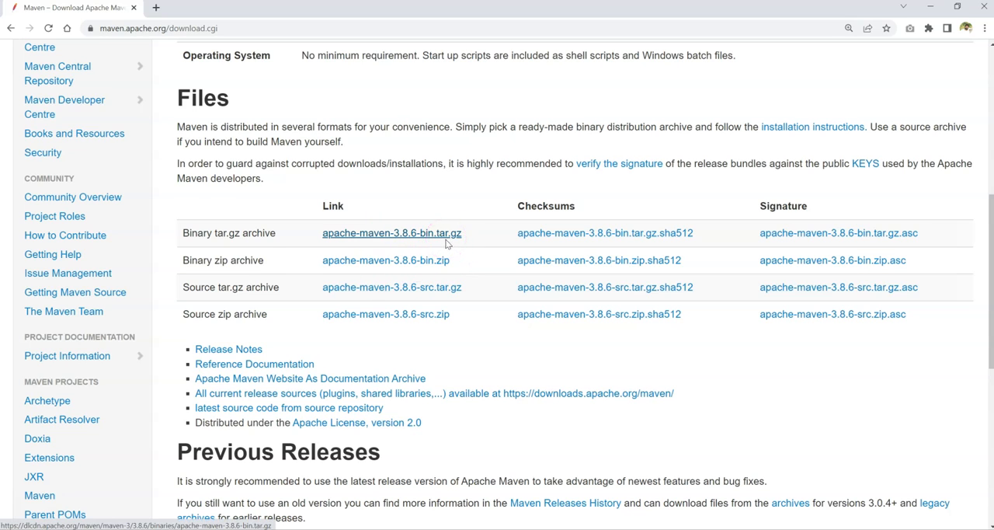
pyautogui.click(416, 261)
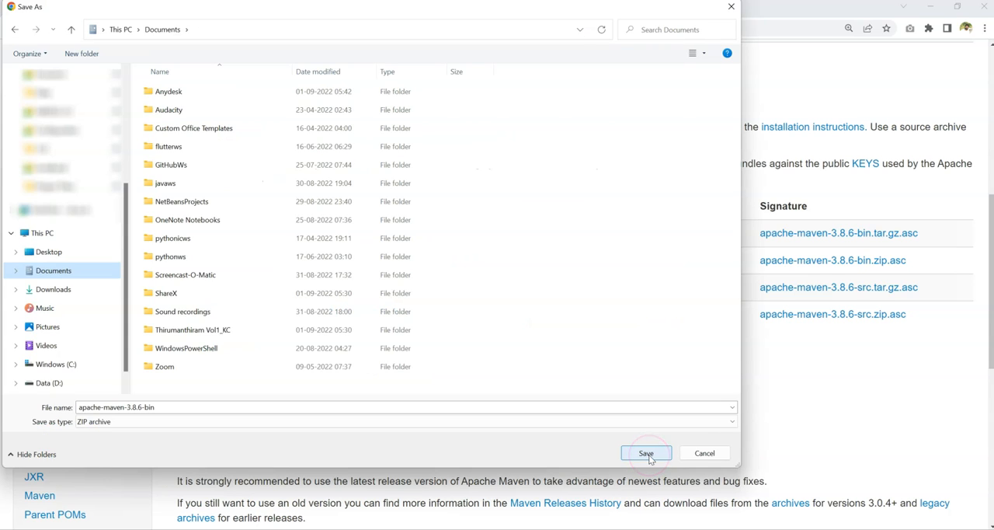
pyautogui.click(647, 454)
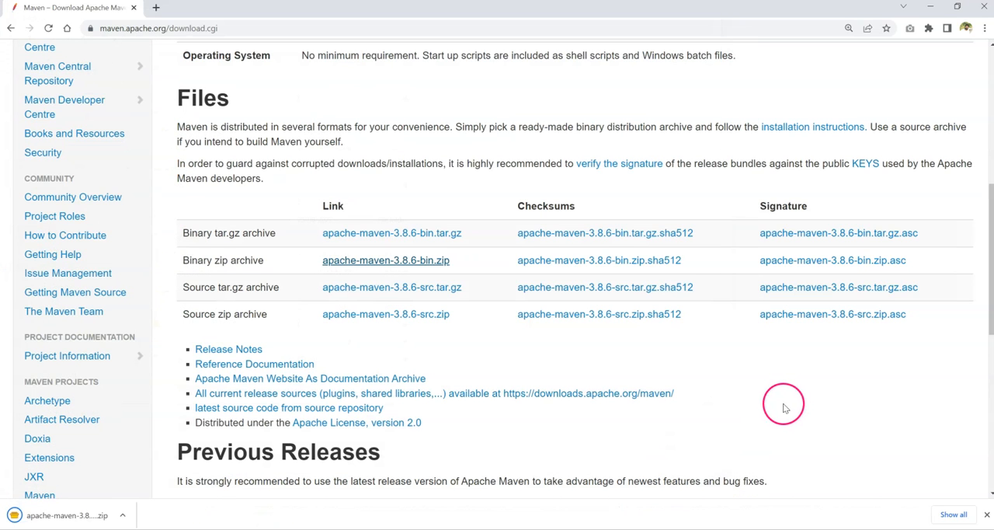
# Show the downloaded apache-maven-3.8.6-bin archive in its folder and extract all its files to the proposed destination.
pyautogui.click(131, 515)
pyautogui.click(201, 475)
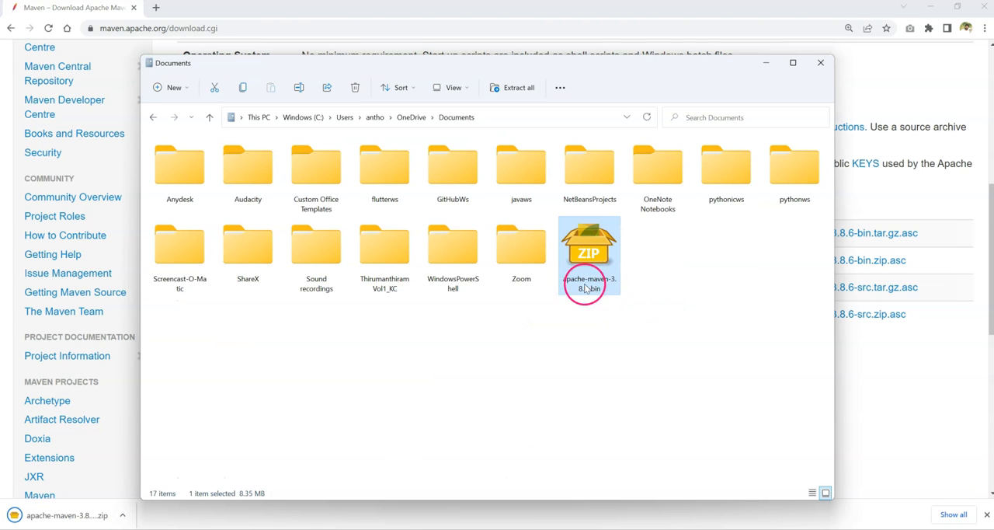
pyautogui.rightClick(596, 254)
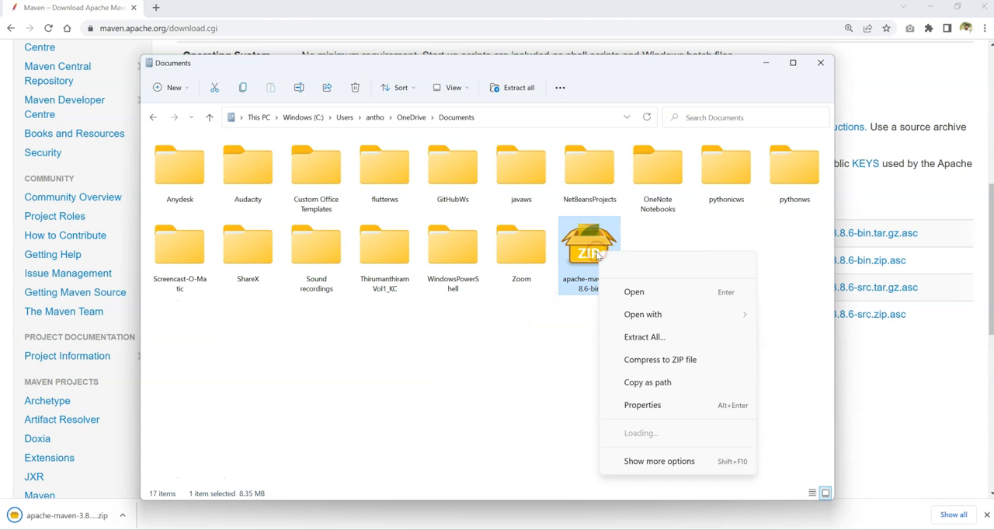
pyautogui.click(615, 327)
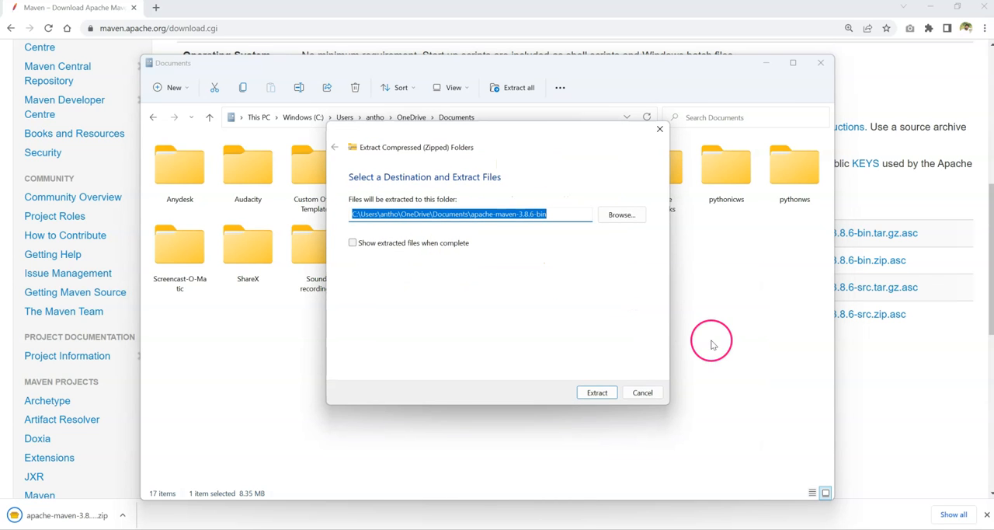
pyautogui.click(597, 392)
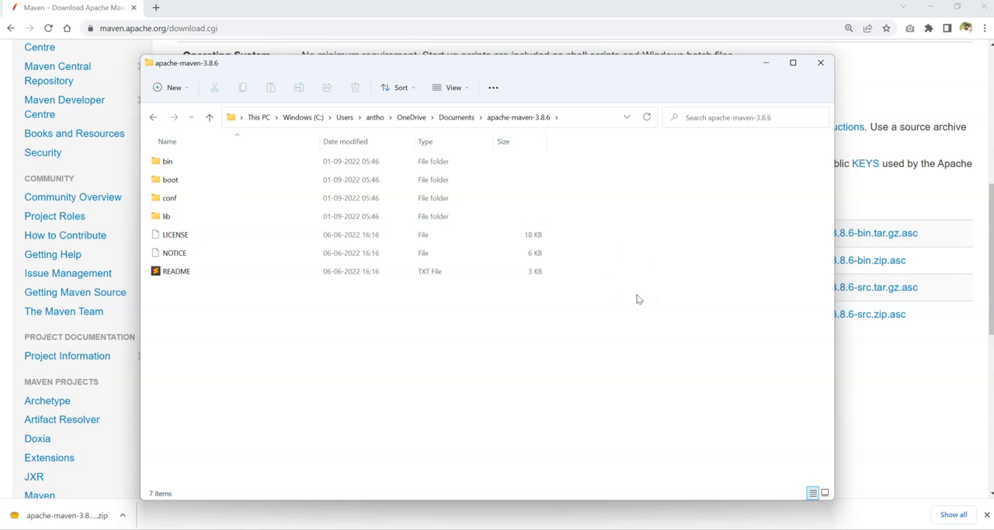
# Copy the full path of the extracted apache-maven-3.8.6 folder.
pyautogui.click(571, 117)
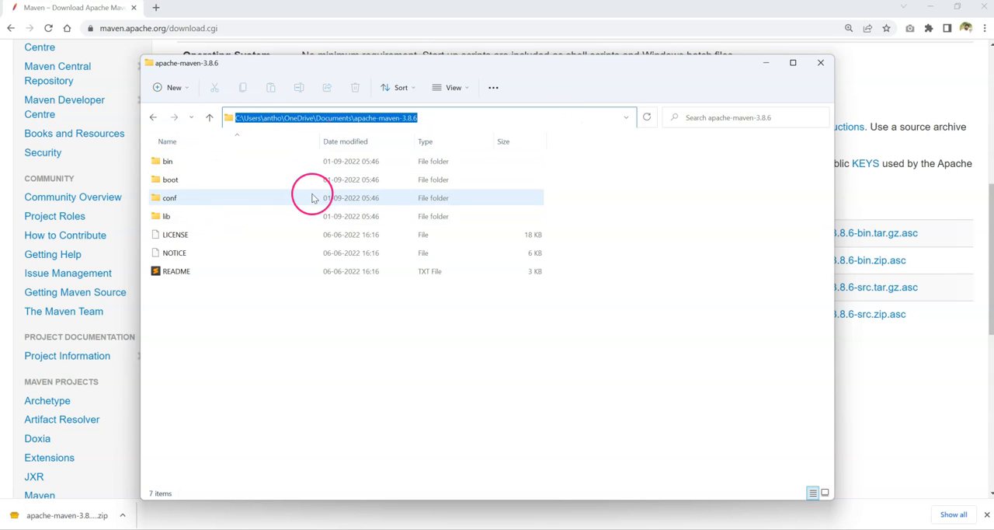
pyautogui.rightClick(398, 119)
pyautogui.click(425, 157)
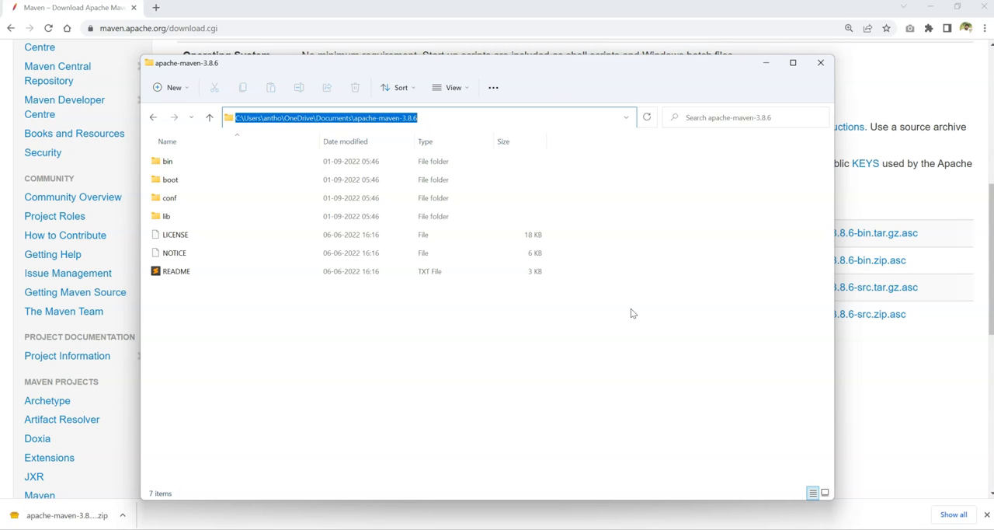
# Check the installed Java version by running java -version in Windows PowerShell, and minimize the terminal.
pyautogui.click(690, 307)
pyautogui.click(555, 485)
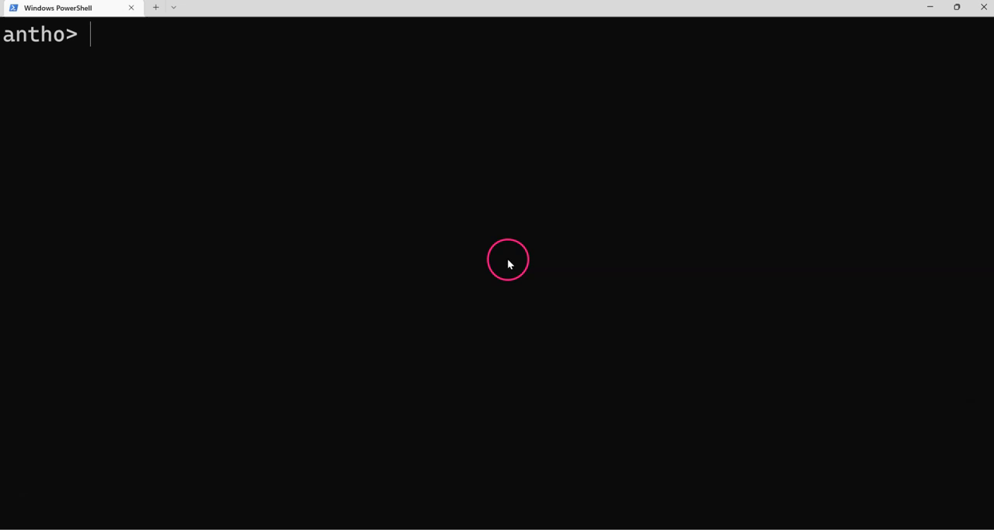
pyautogui.write('jav')
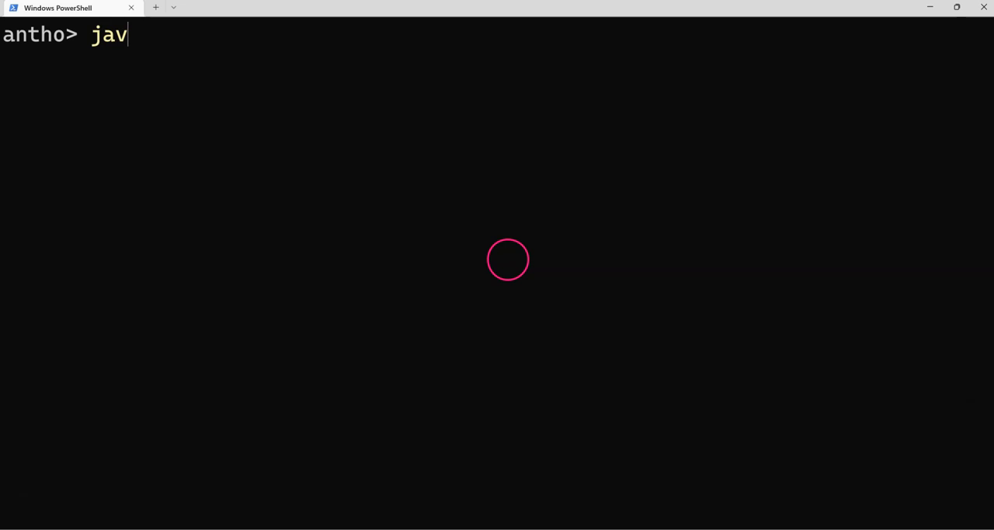
pyautogui.write('a -version')
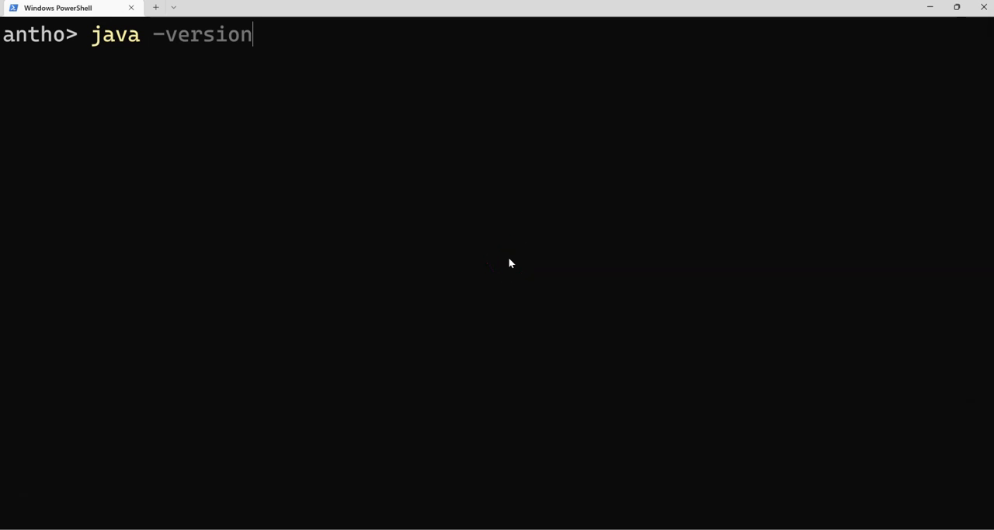
pyautogui.press('Return')
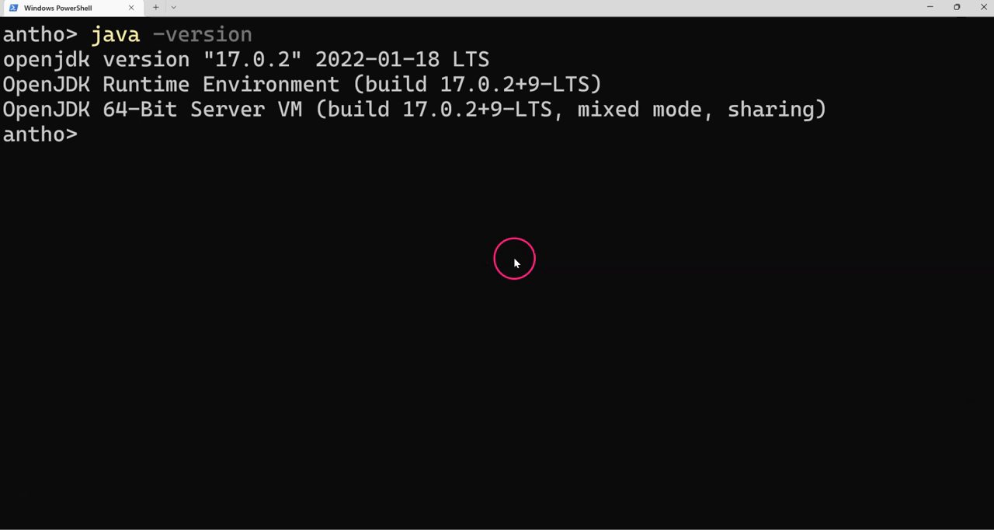
pyautogui.click(932, 13)
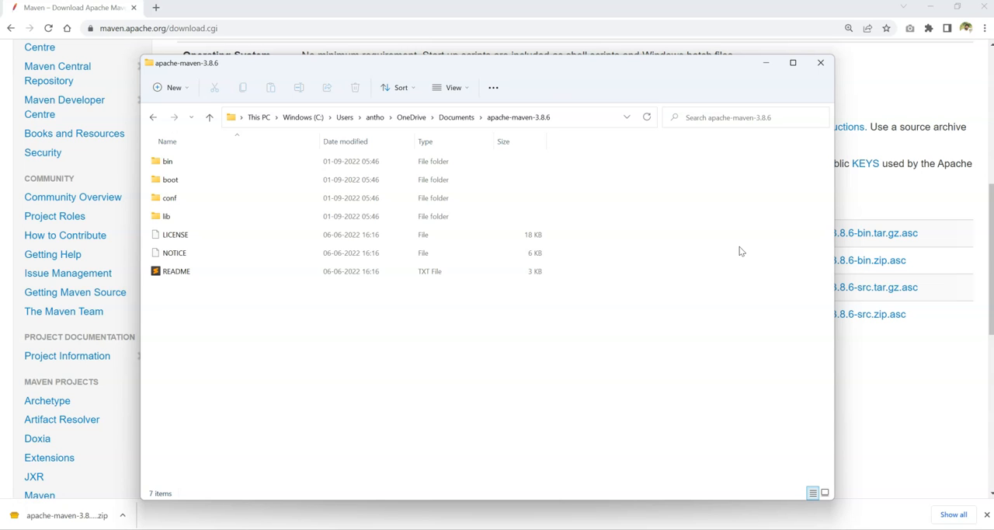
pyautogui.click(685, 332)
pyautogui.hotkey('alt', 'Tab')
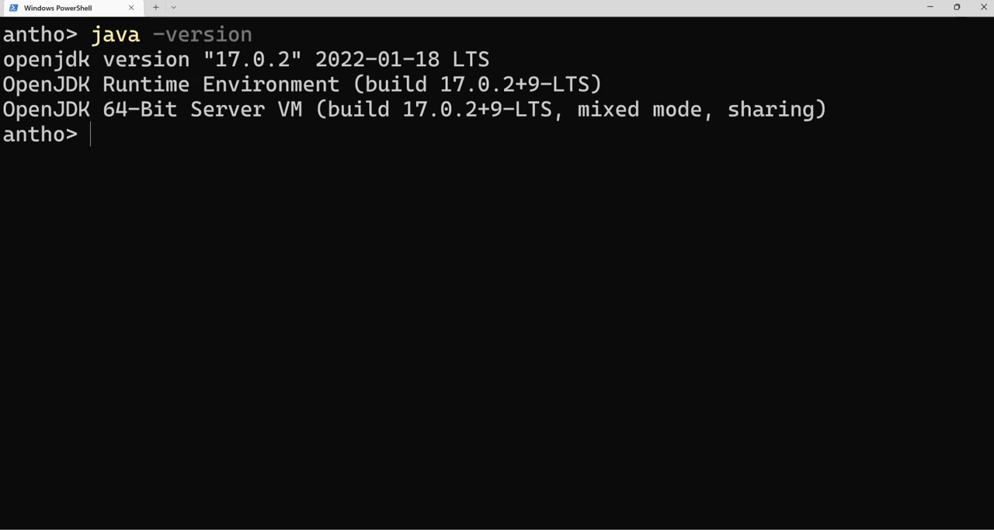
pyautogui.hotkey('alt', 'Tab')
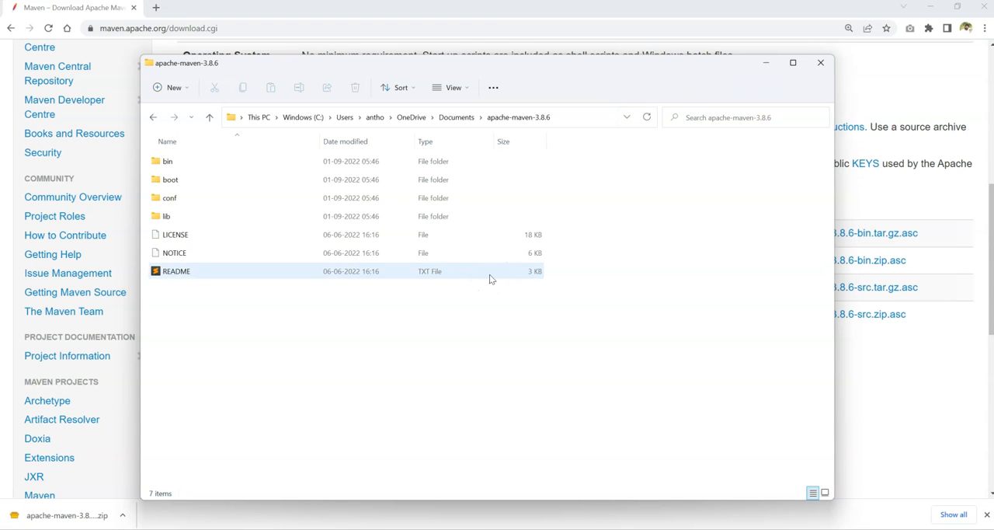
pyautogui.click(617, 341)
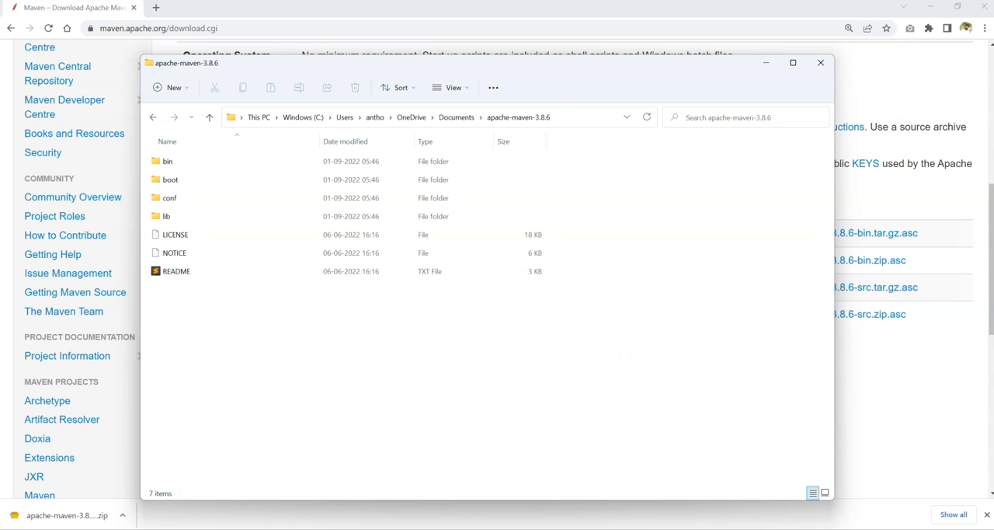
# Open the Windows environment variables from the system properties and select the JAVA_HOME system variable.
pyautogui.click(417, 526)
pyautogui.write('edit')
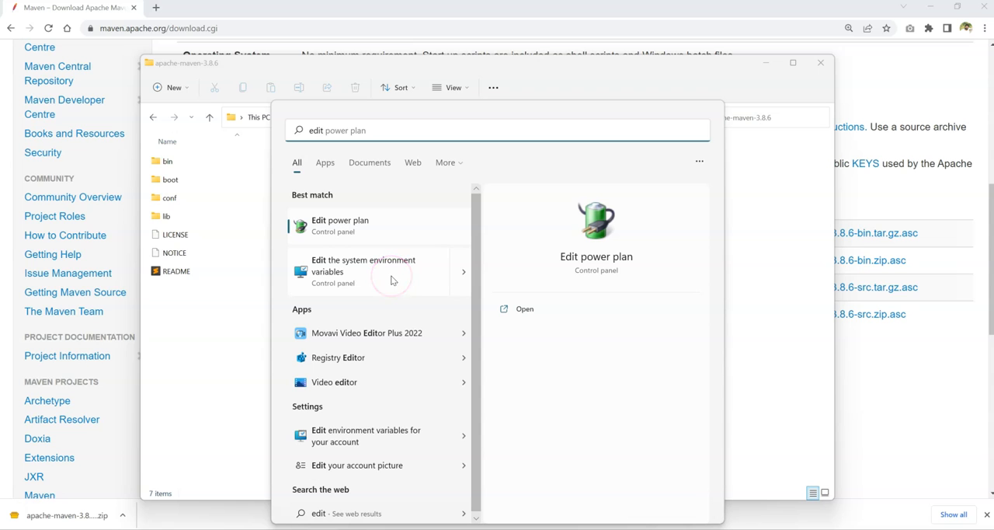
pyautogui.click(439, 280)
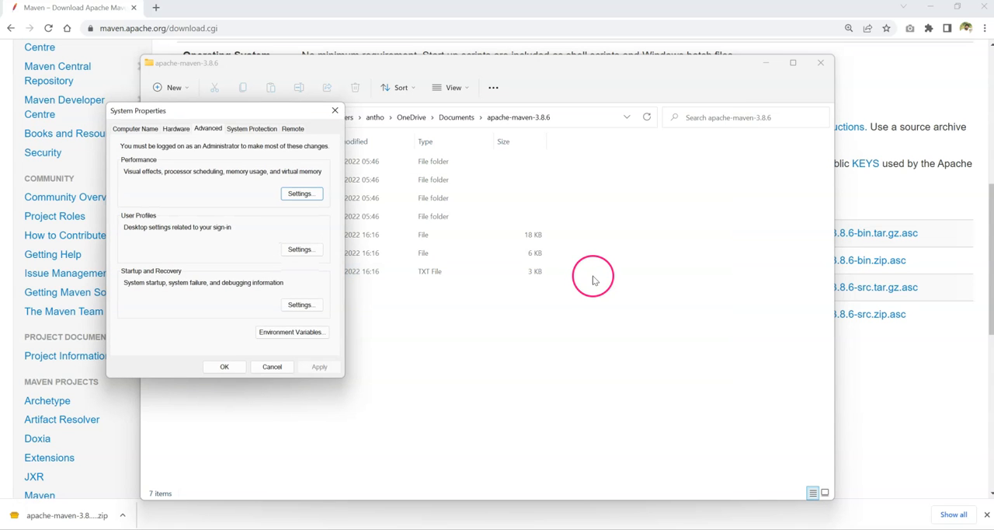
pyautogui.moveTo(199, 111); pyautogui.dragTo(655, 168)
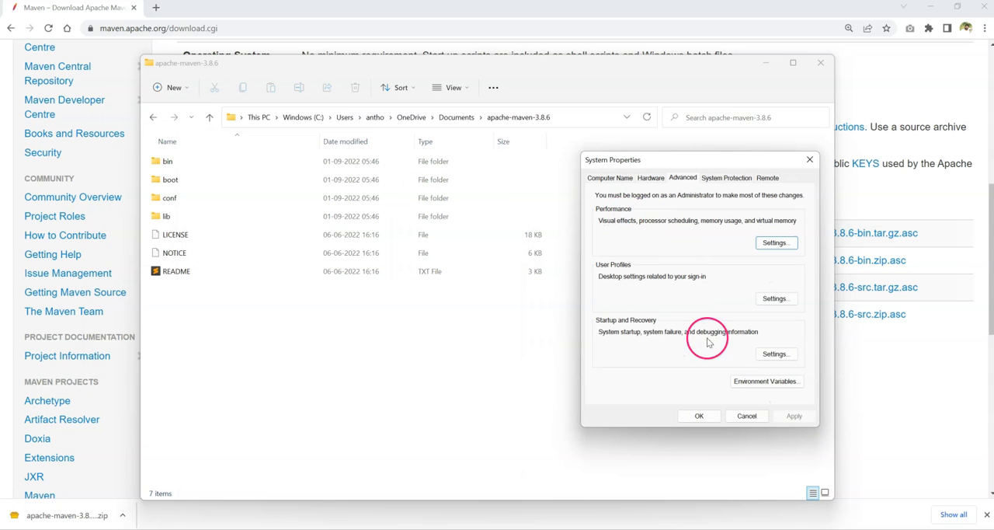
pyautogui.click(753, 399)
pyautogui.click(621, 238)
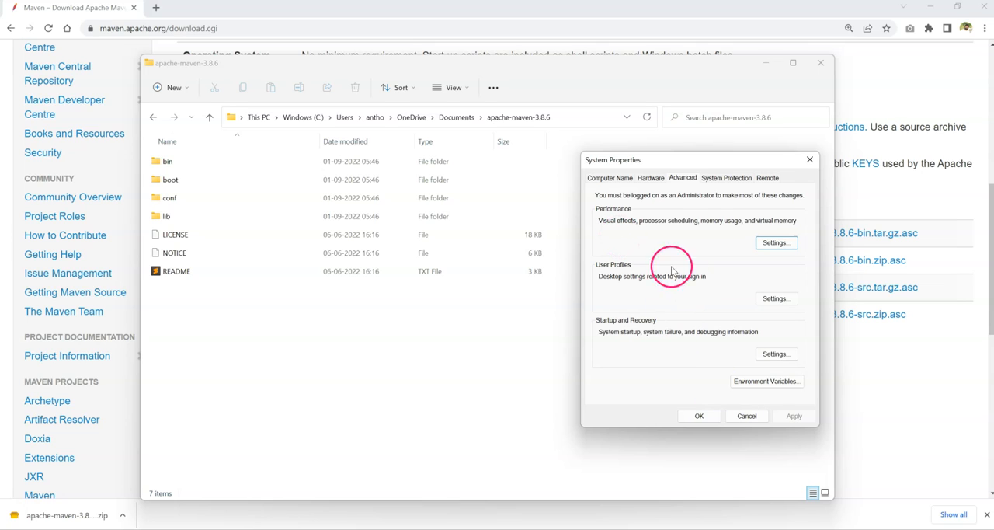
pyautogui.click(764, 383)
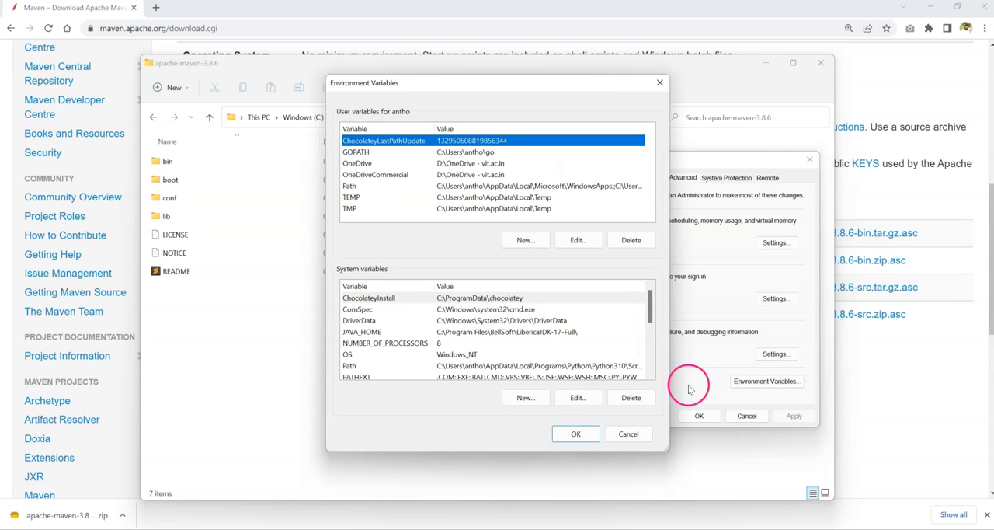
pyautogui.click(367, 333)
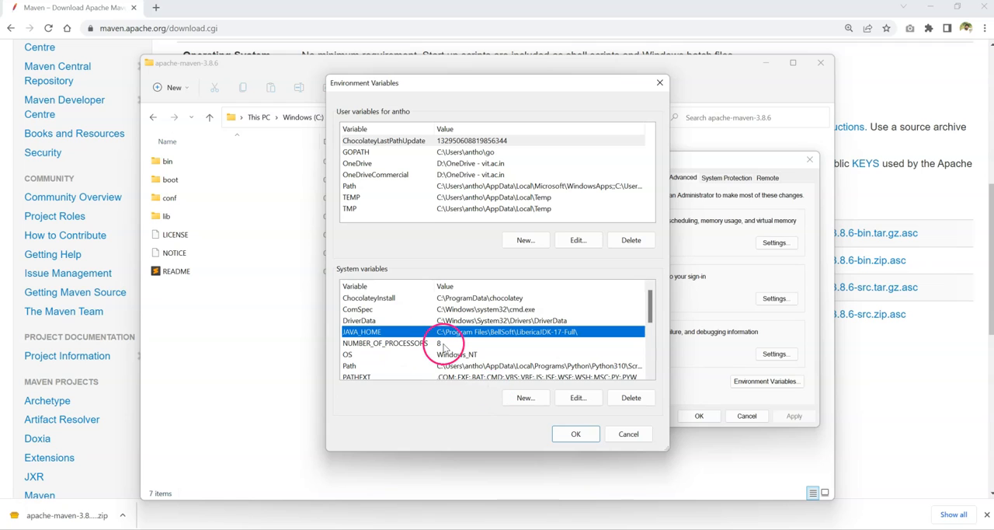
# Create a system variable named MAVEN_HOME with the copied apache-maven-3.8.6 folder path as its value.
pyautogui.click(529, 398)
pyautogui.write('MAVEN_HOME')
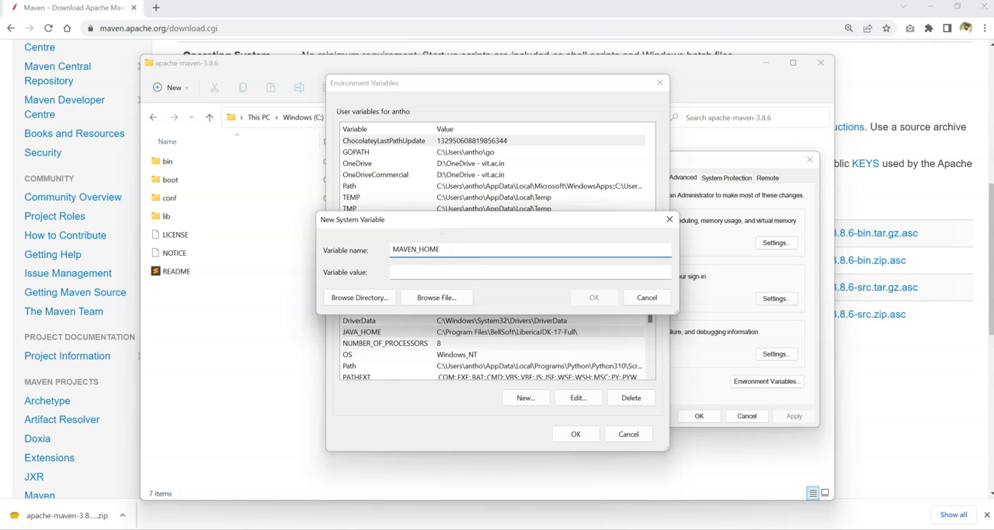
pyautogui.click(432, 272)
pyautogui.hotkey('ctrl', 'v')
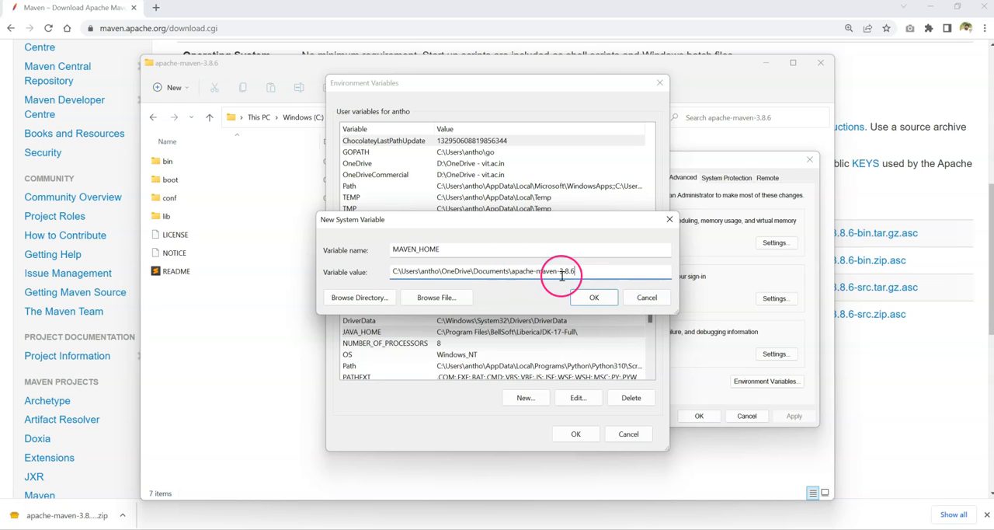
pyautogui.click(593, 297)
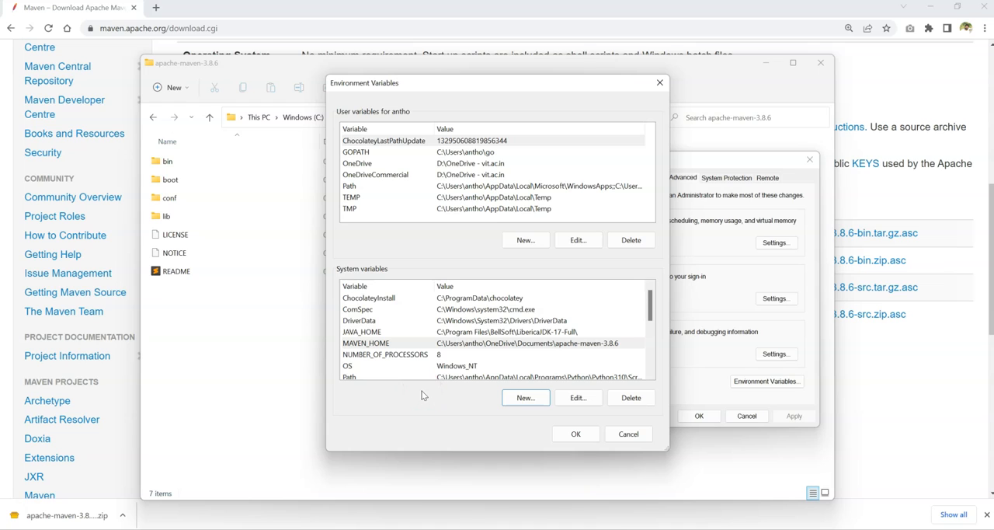
pyautogui.scroll(-1, 474, 354)
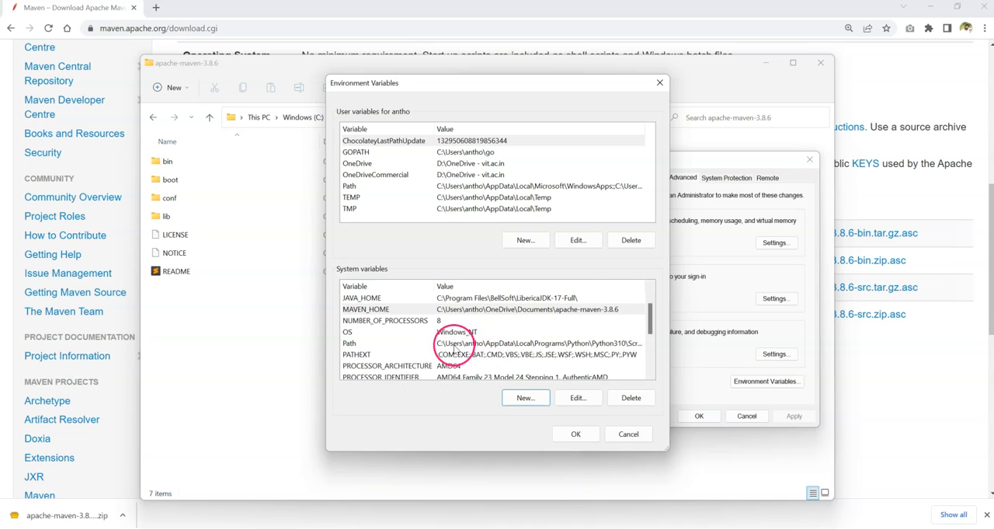
pyautogui.click(458, 343)
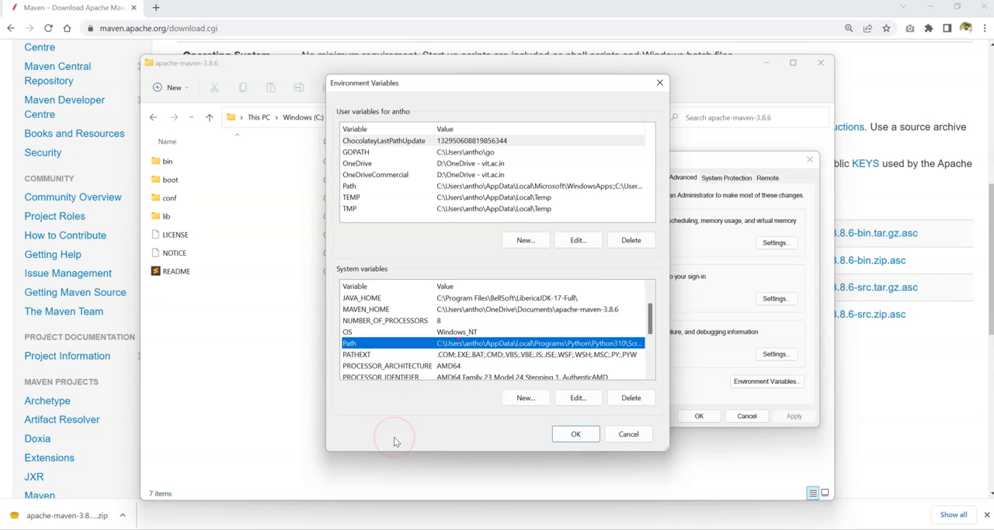
pyautogui.click(574, 398)
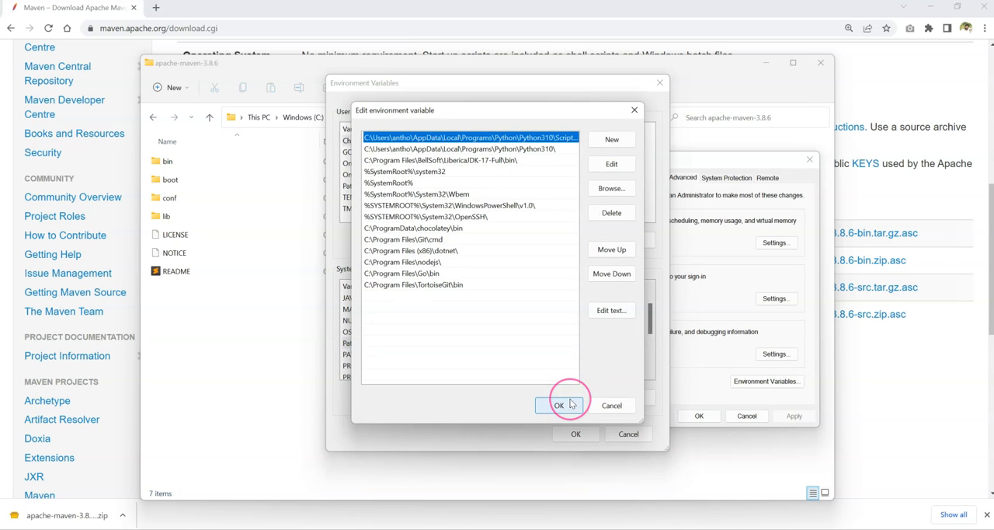
pyautogui.click(625, 406)
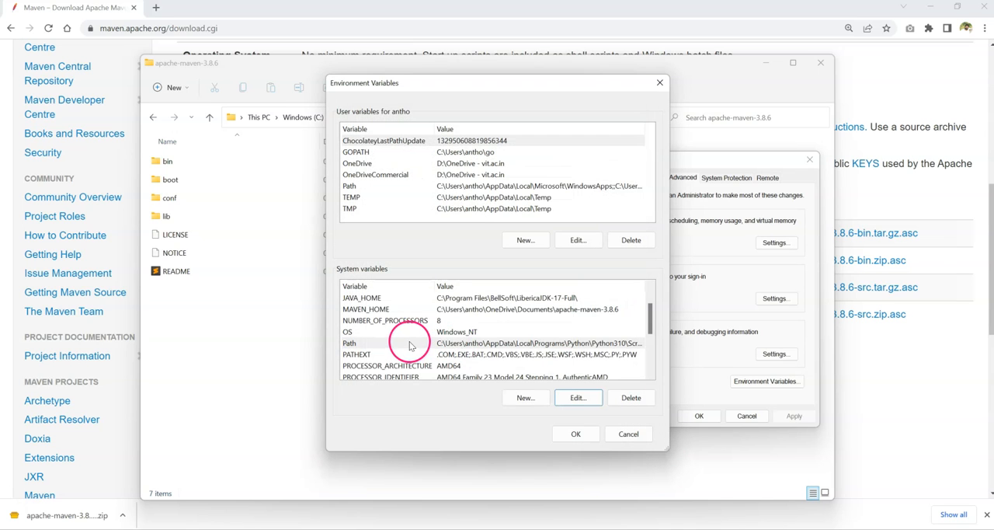
# Add a new entry %MAVEN_HOME%\bin to the Path system variable.
pyautogui.click(534, 348)
pyautogui.click(576, 398)
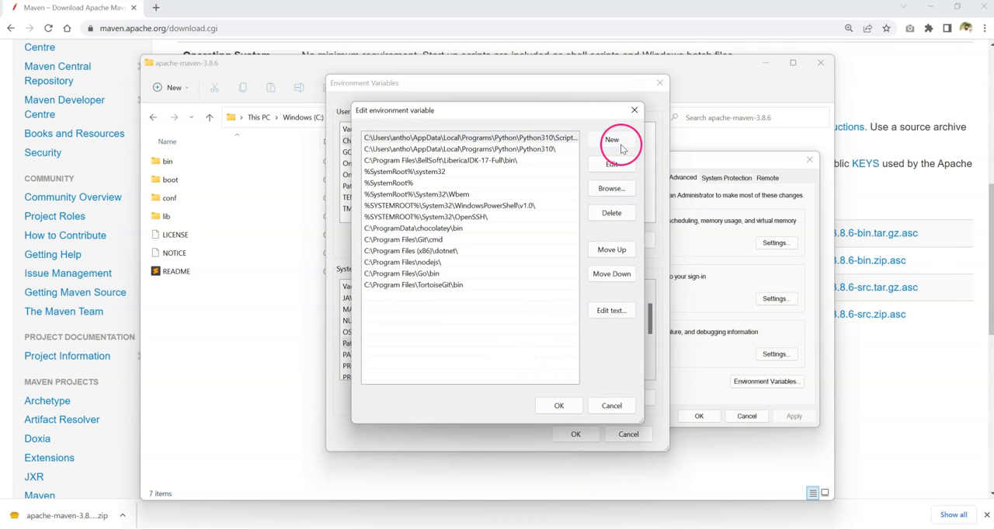
pyautogui.click(620, 146)
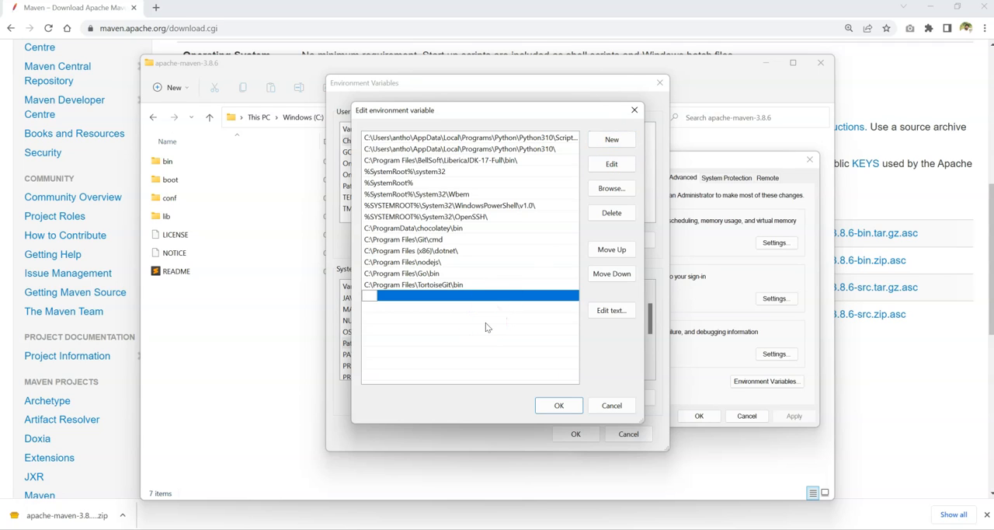
pyautogui.write('%MAVEN_HOME%')
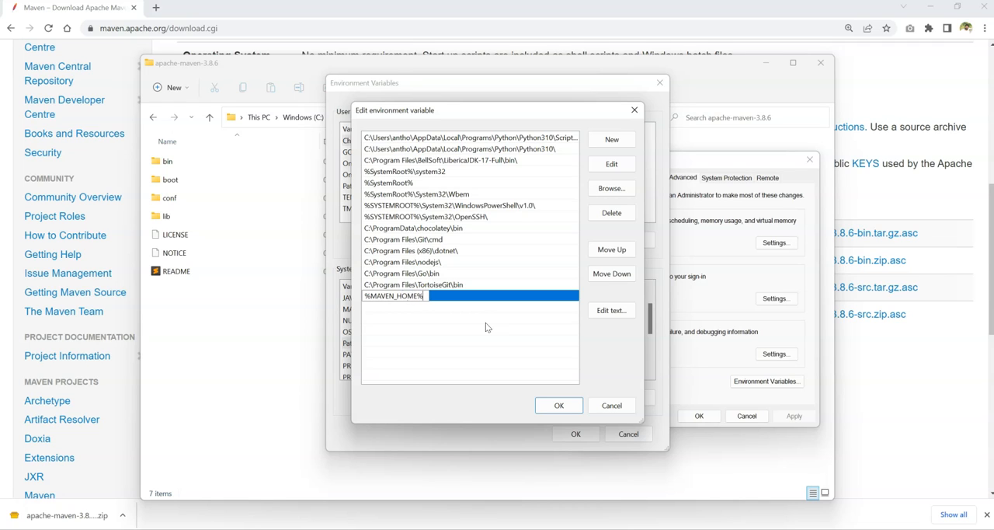
pyautogui.write('\\bin')
pyautogui.press('Return')
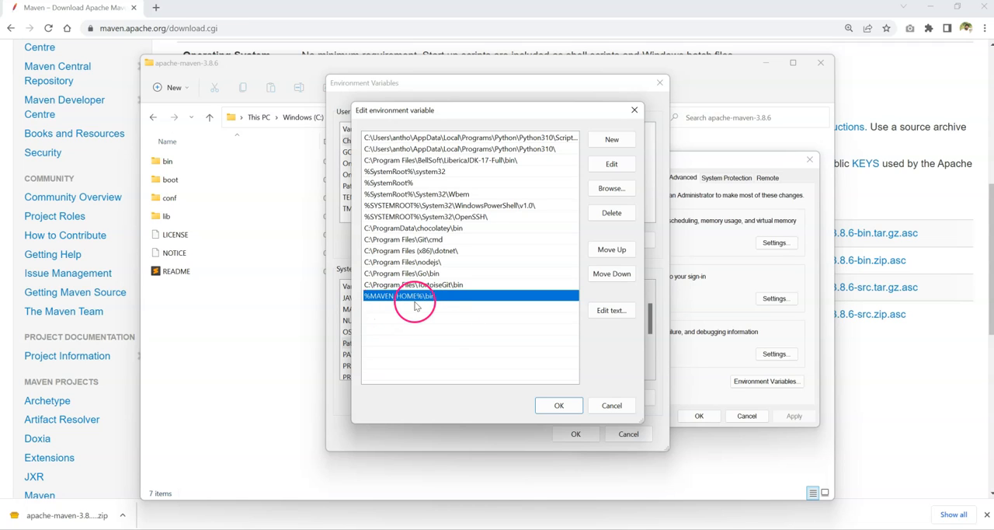
# Examine the mvn Windows command file in the bin folder of apache-maven-3.8.6, and close the folder window.
pyautogui.moveTo(458, 111); pyautogui.dragTo(633, 140)
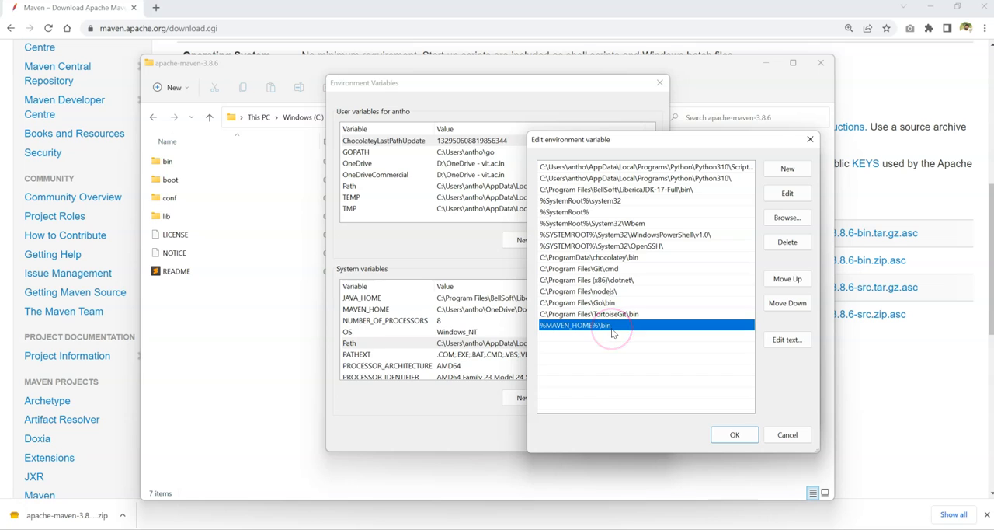
pyautogui.click(516, 525)
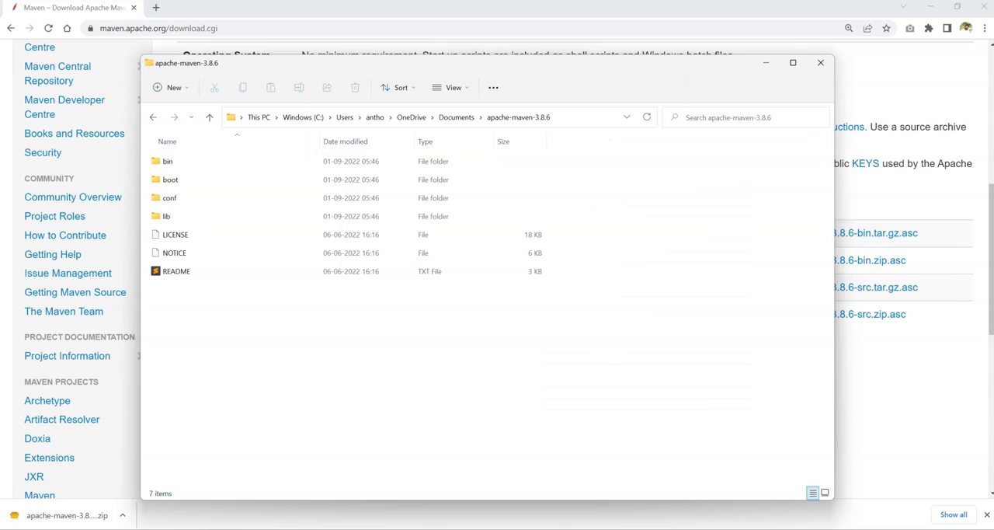
pyautogui.click(169, 164)
pyautogui.doubleClick(169, 164)
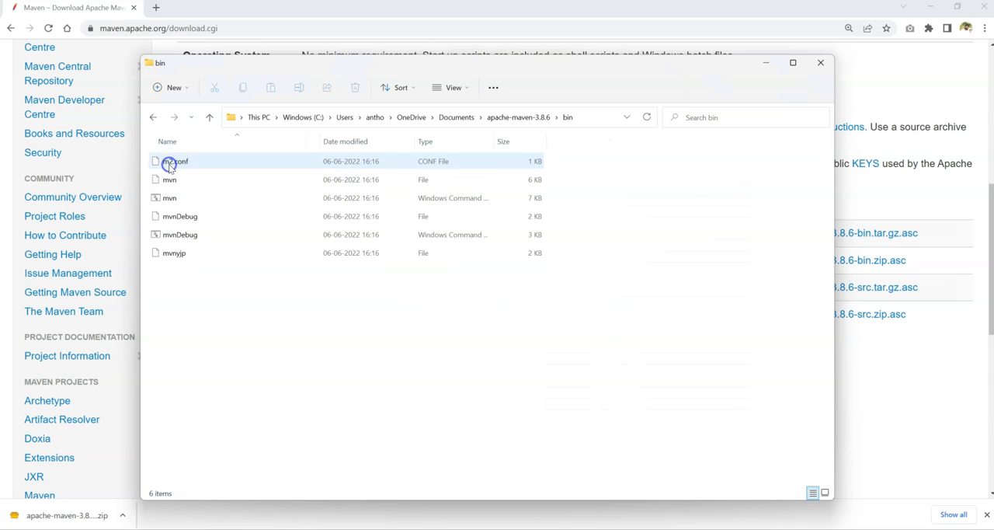
pyautogui.click(175, 197)
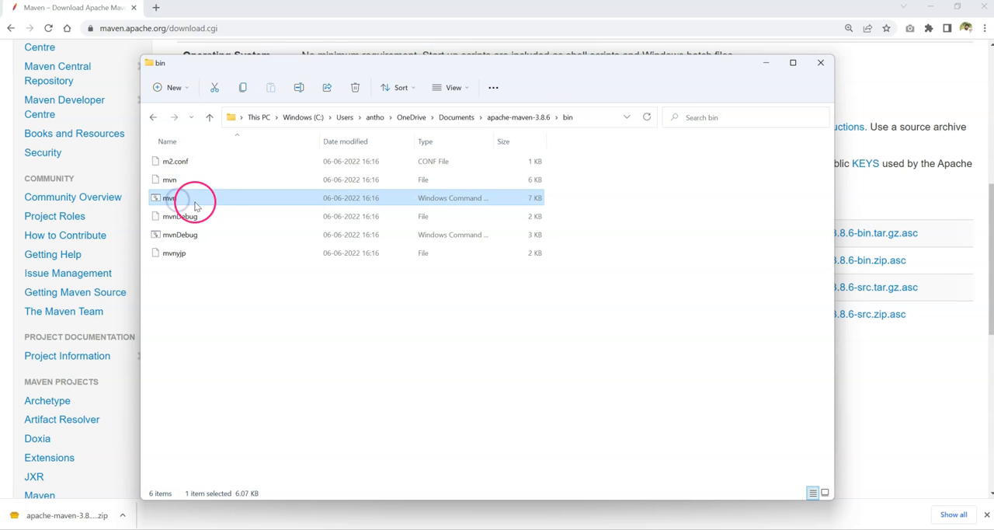
pyautogui.click(821, 63)
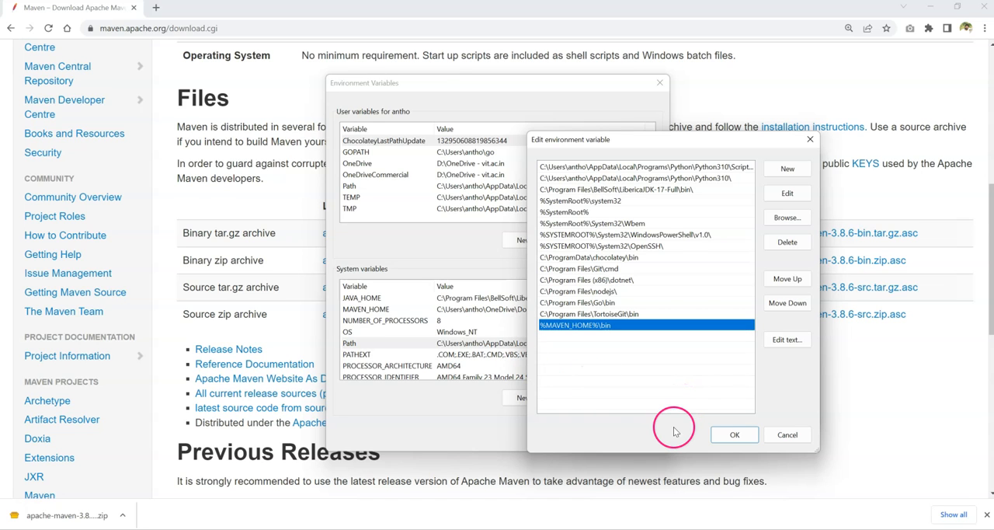
# Save the edited Path variable and apply the changes by closing the Environment Variables and system properties dialogs.
pyautogui.click(442, 87)
pyautogui.moveTo(565, 140); pyautogui.dragTo(693, 109)
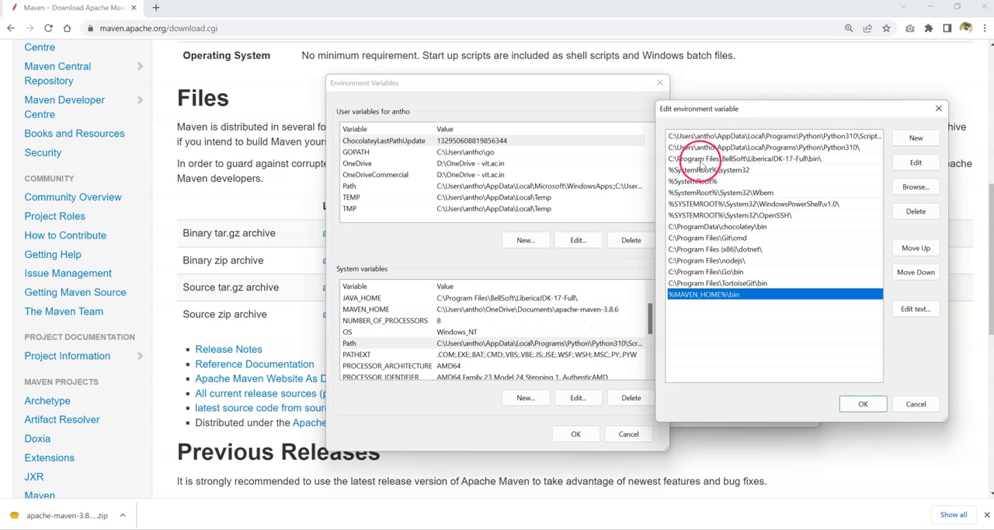
pyautogui.moveTo(719, 114); pyautogui.dragTo(612, 123)
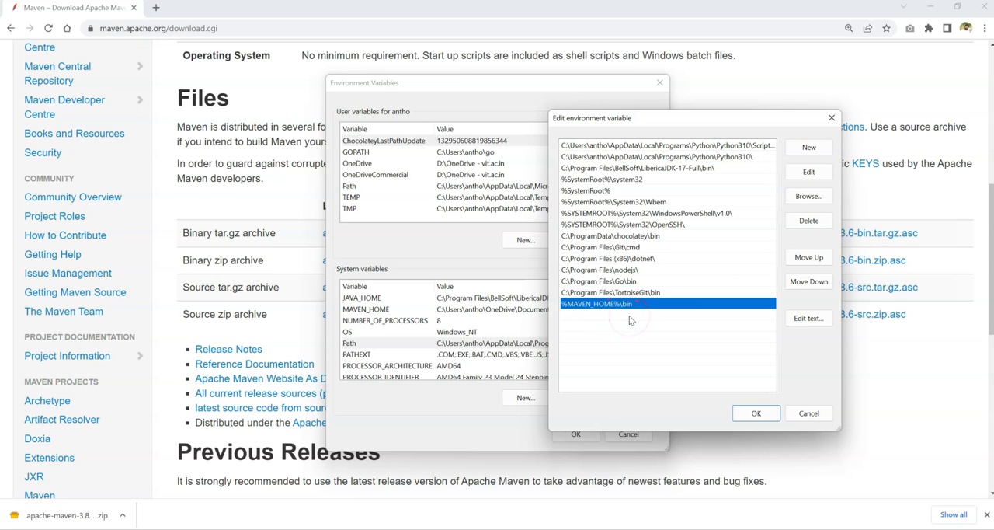
pyautogui.click(755, 412)
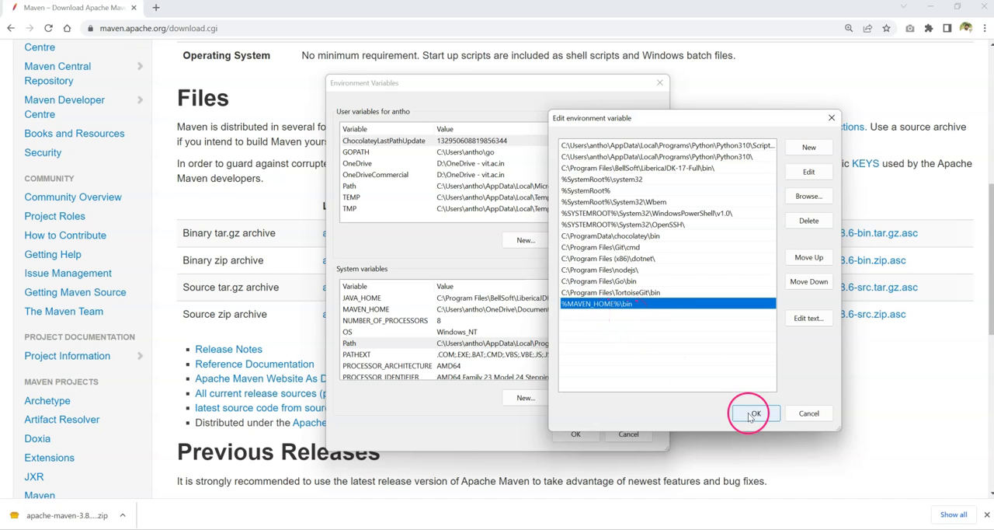
pyautogui.click(590, 440)
pyautogui.click(699, 415)
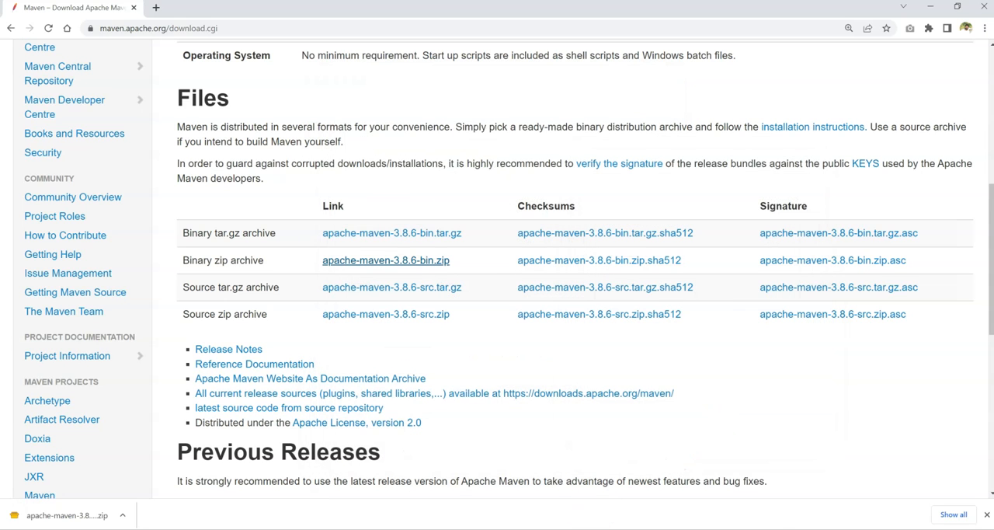
# Switch to Windows PowerShell and enter the mvn command for checking the installed Maven version.
pyautogui.click(741, 528)
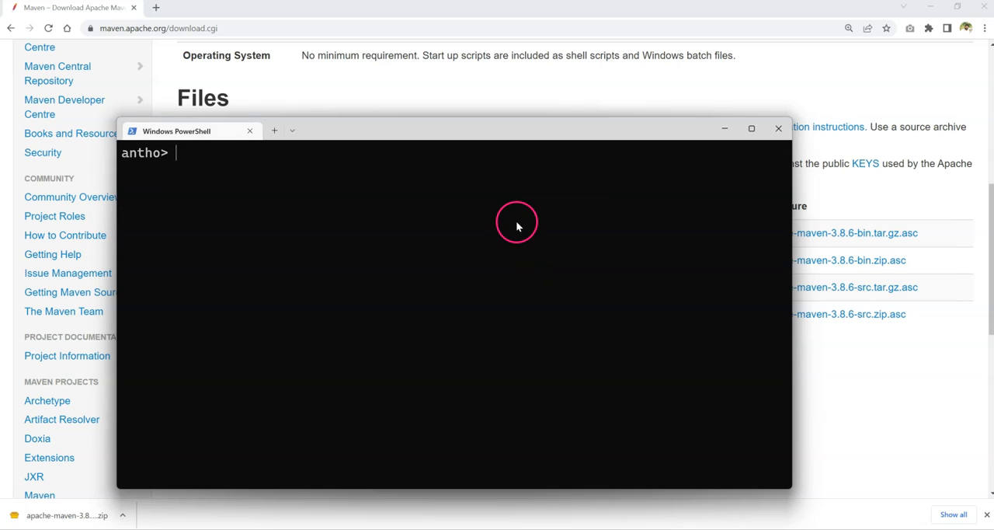
pyautogui.write('mvn -ve')
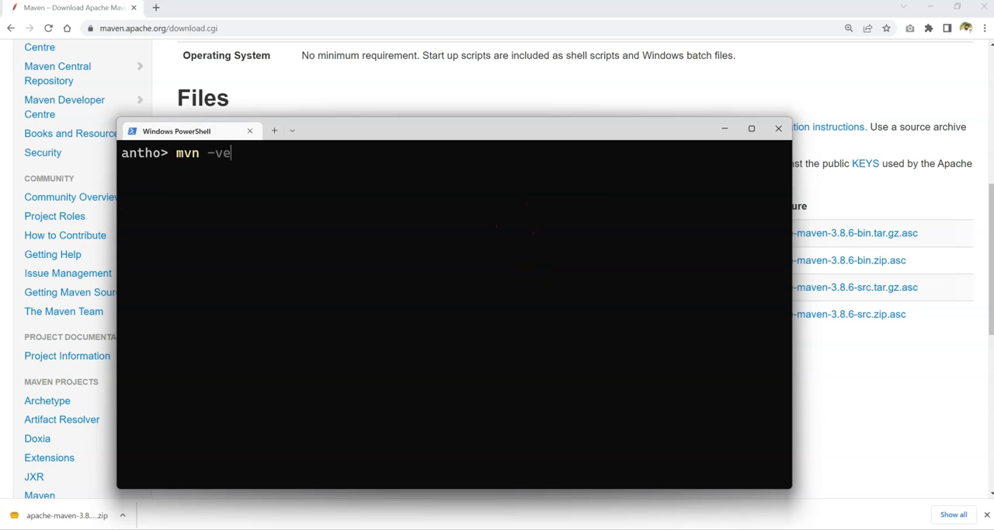